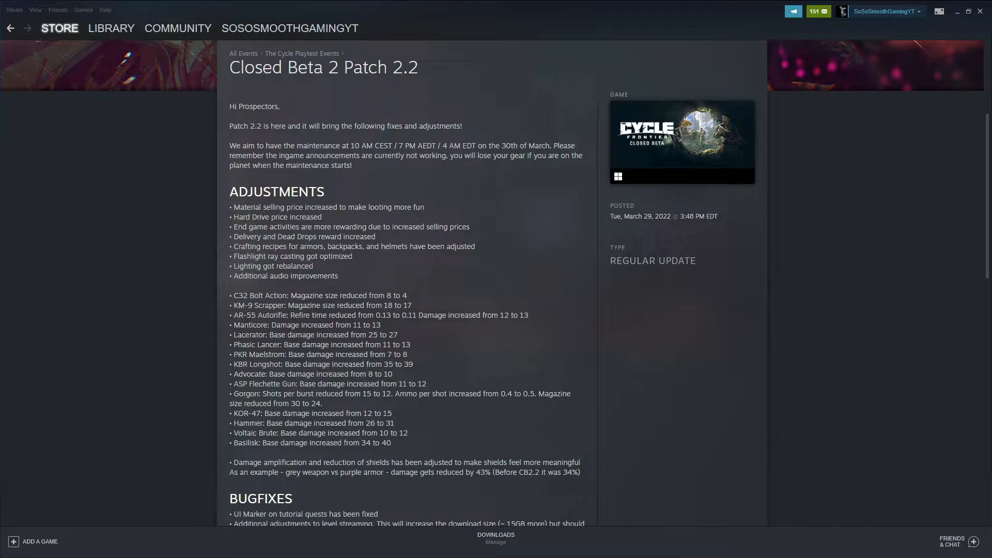
Step: Highlight the ADJUSTMENTS heading, then the material selling price and Hard Drive price notes
drag(230, 192, 311, 191)
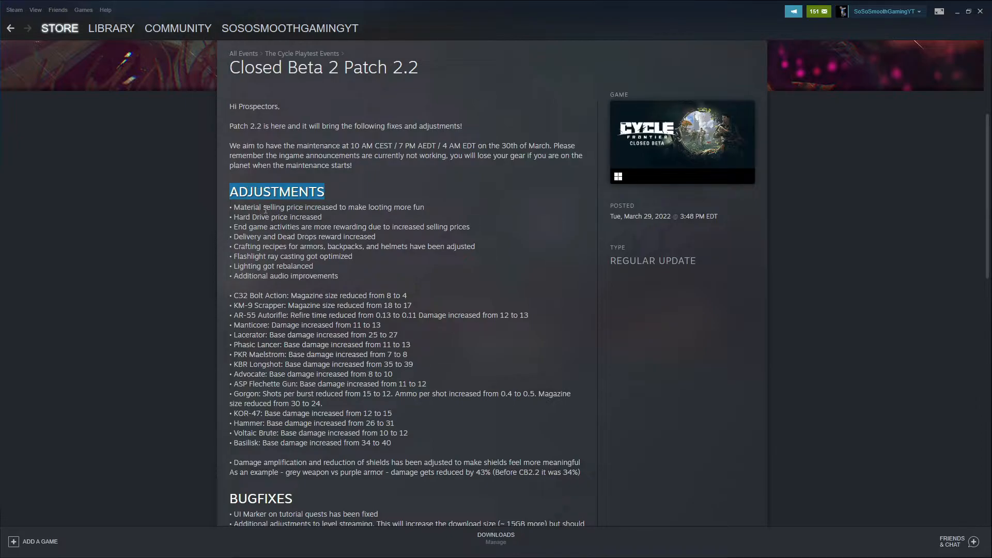
drag(229, 207, 424, 208)
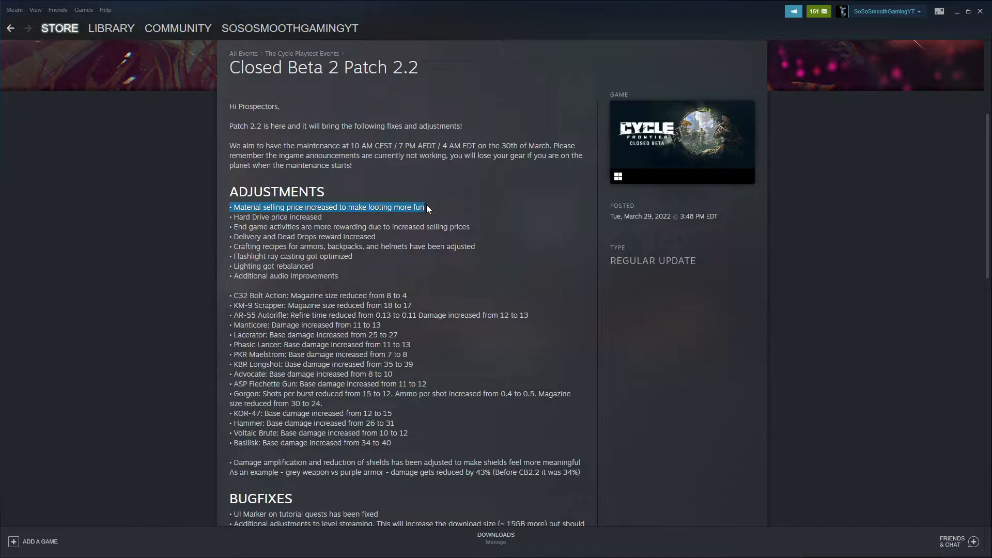
drag(232, 217, 322, 220)
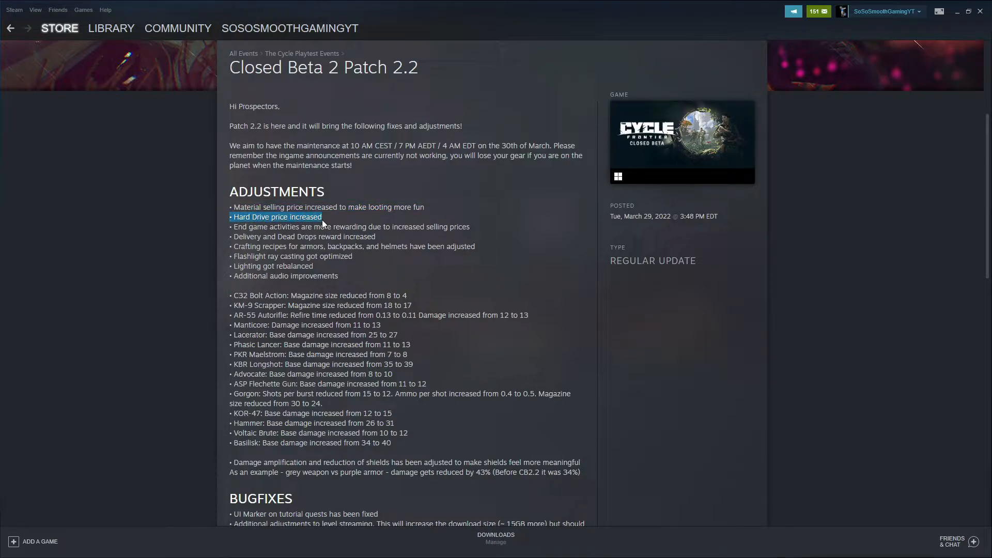
Step: Re-highlight the Hard Drive price note, then highlight the end-game activities note
click(326, 218)
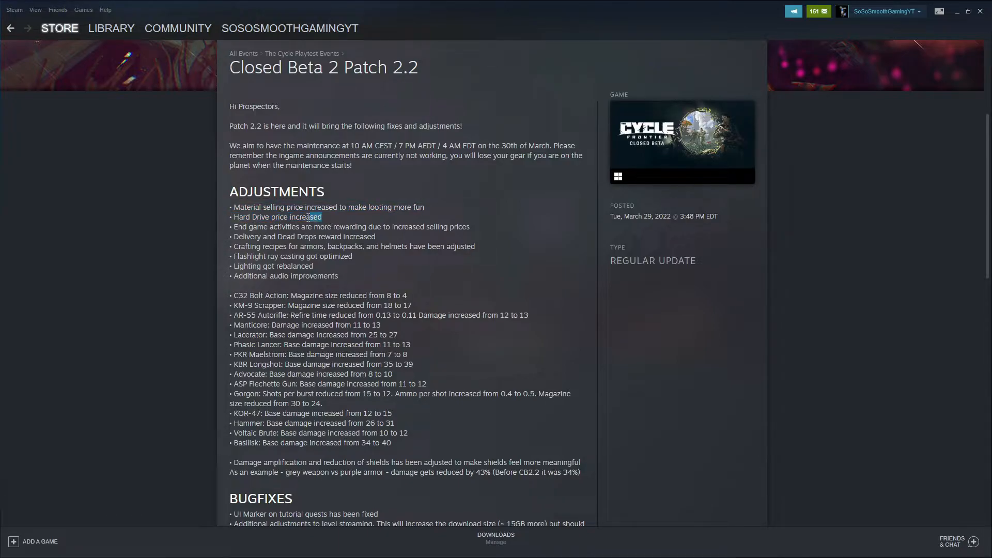
drag(323, 218, 234, 217)
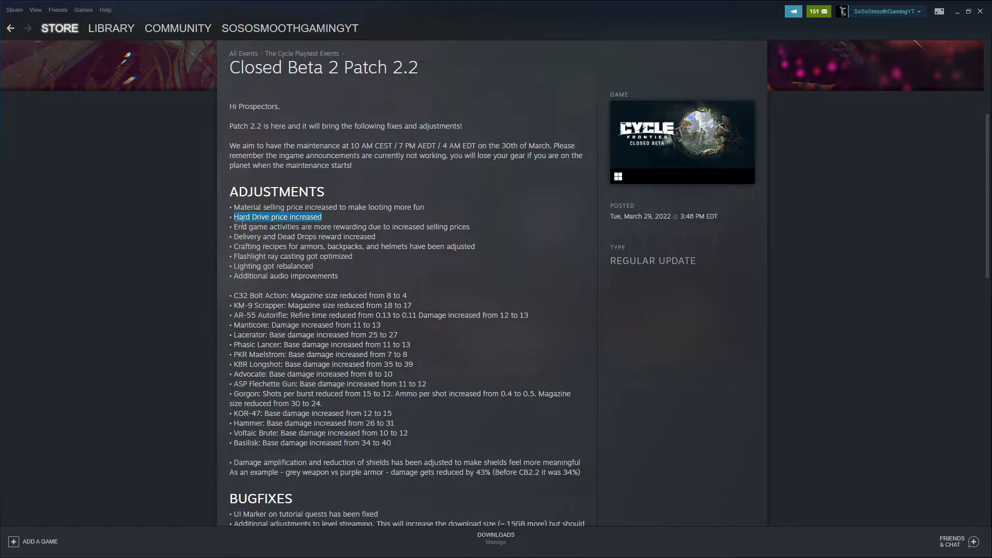
drag(235, 226, 469, 230)
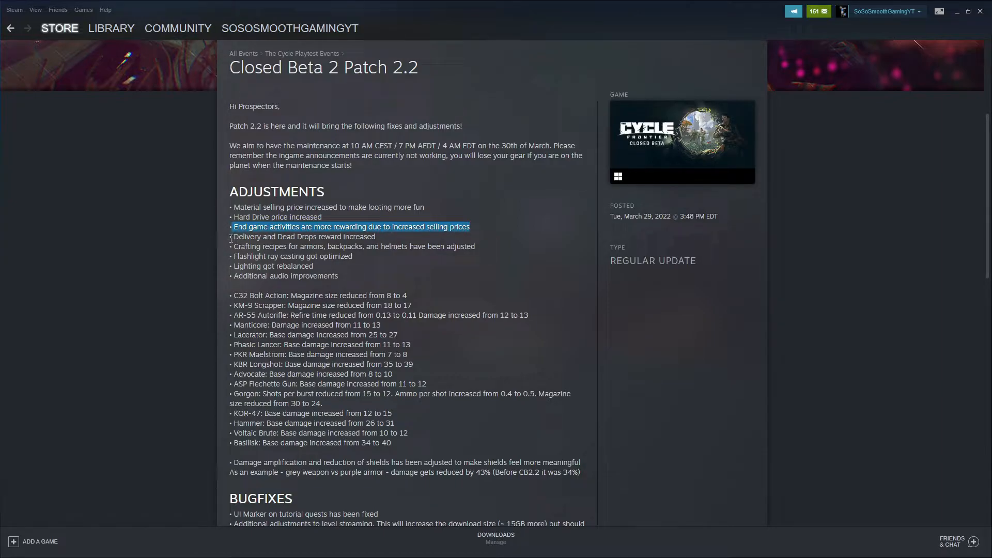
Step: Highlight the Delivery and Dead Drops note, then the whole Crafting recipes note
drag(230, 237, 375, 236)
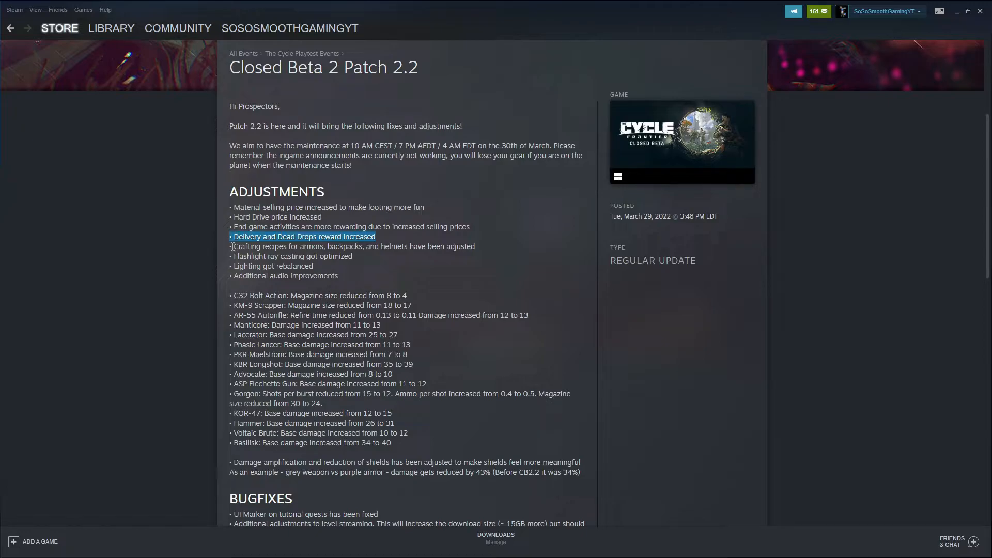
drag(231, 246, 300, 246)
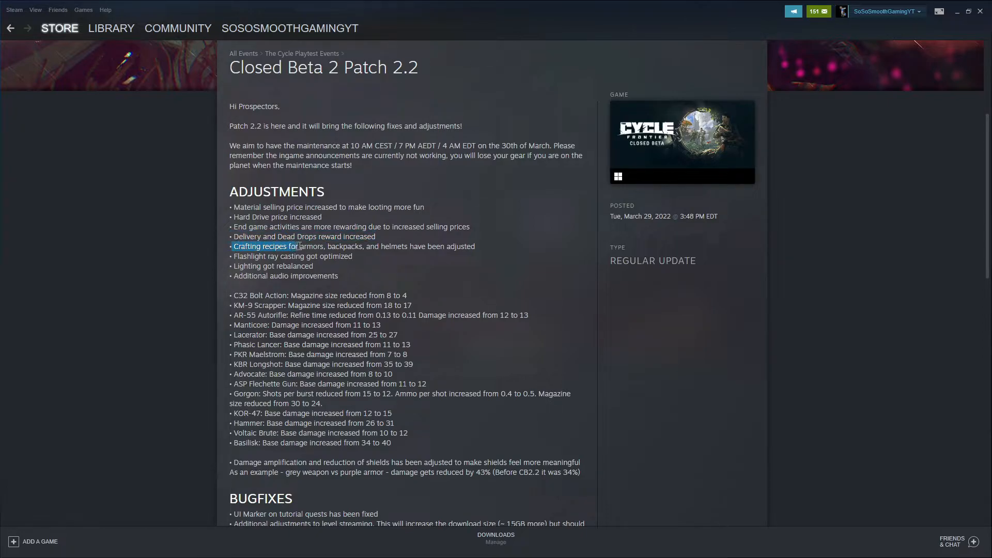
drag(301, 247, 477, 246)
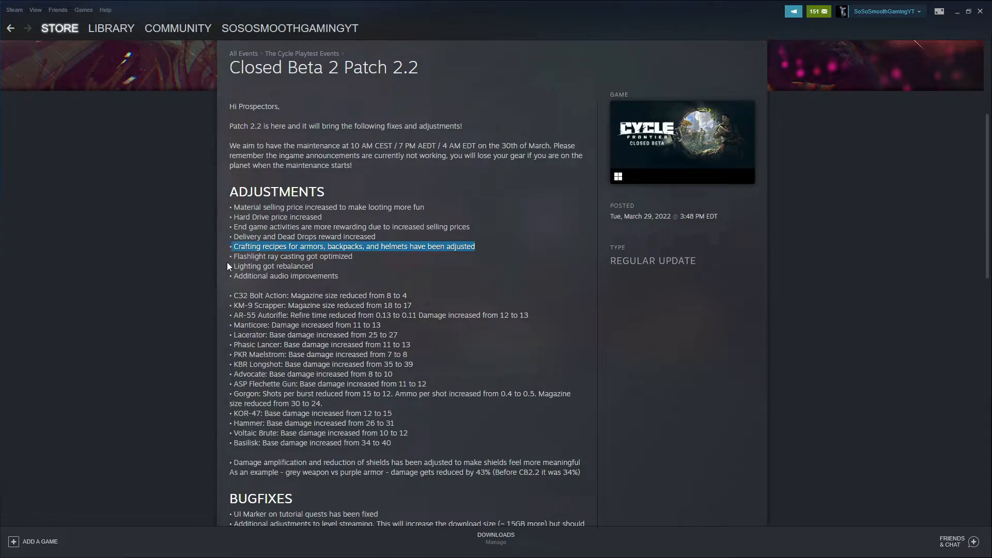
Step: Highlight the Flashlight ray casting, Lighting rebalanced and Additional audio improvements notes in turn
drag(236, 257, 353, 258)
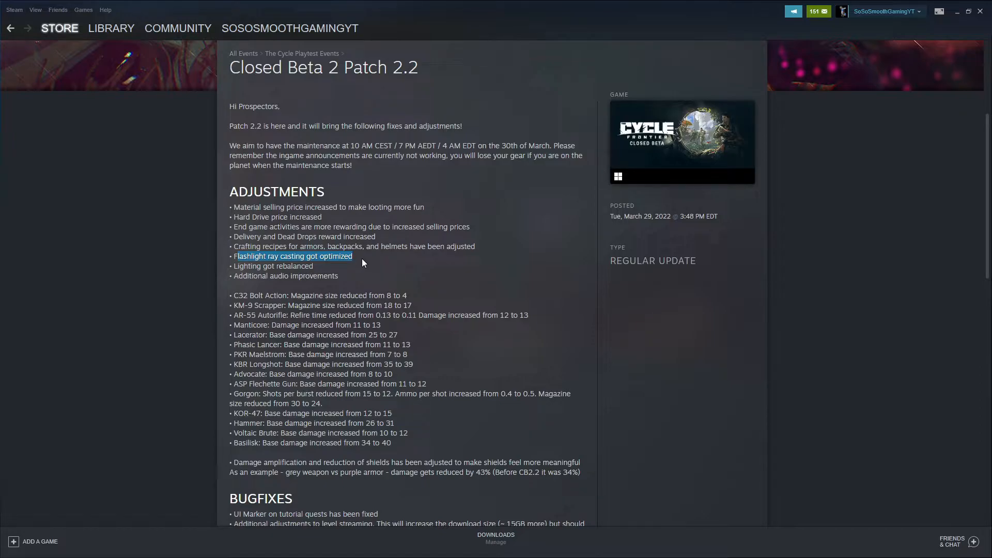
drag(230, 267, 314, 266)
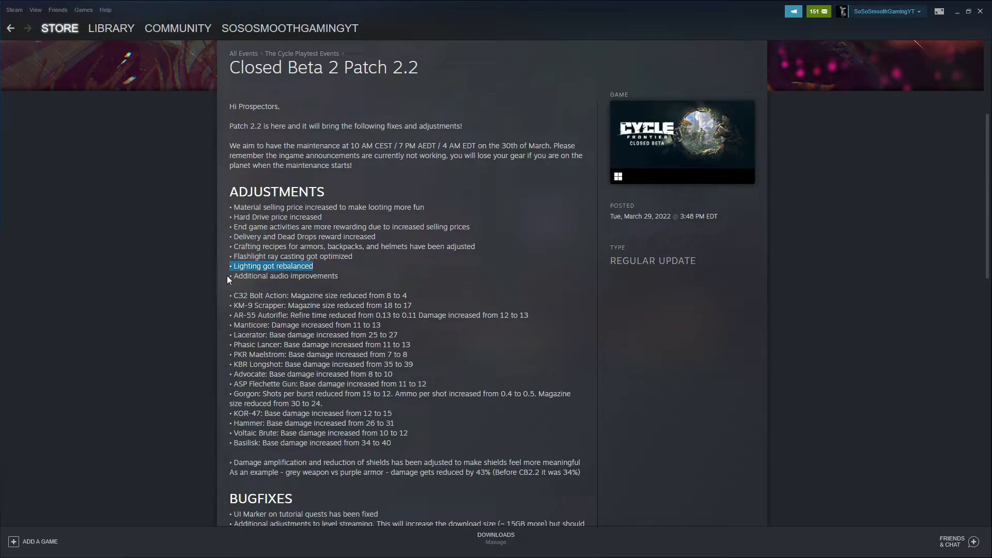
drag(227, 275, 339, 278)
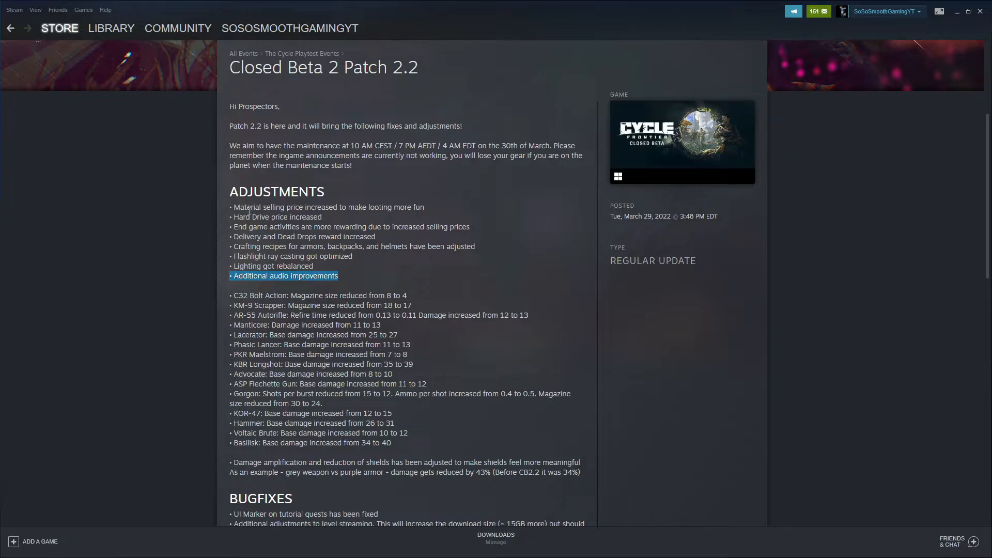
Step: Briefly re-highlight part of the material selling price note and clear the selection
drag(239, 208, 337, 205)
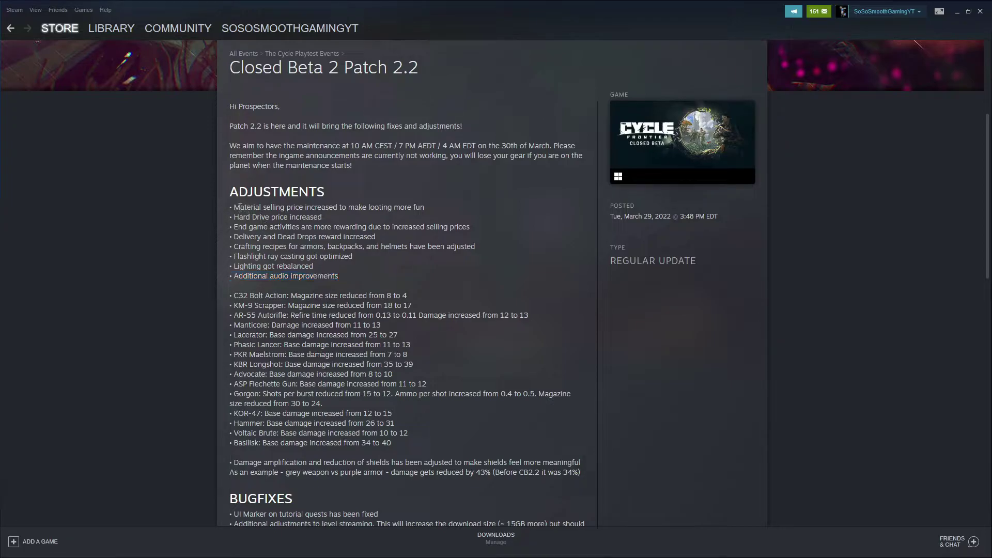
click(379, 274)
scroll(365, 355, down, 2)
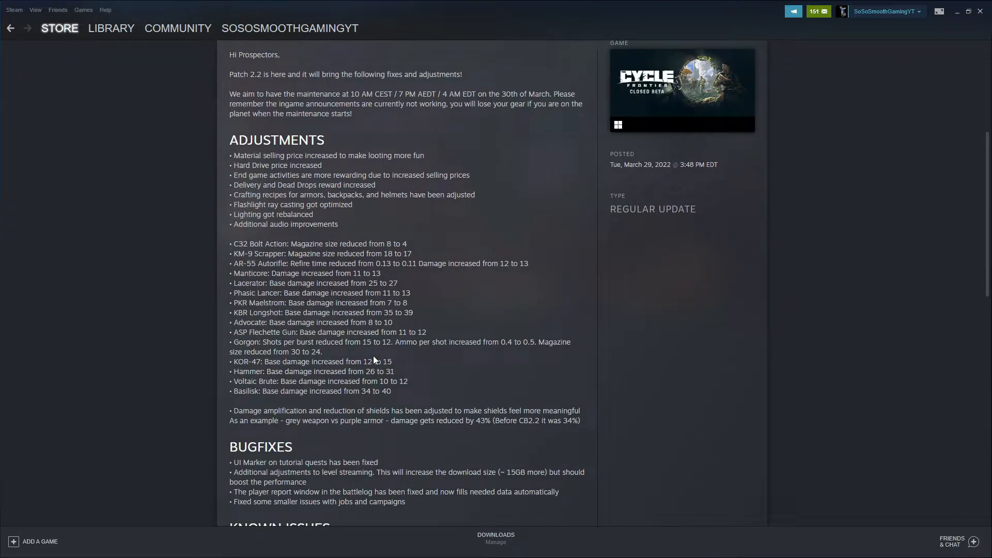
Step: Highlight the C32 Bolt Action magazine change, then the KM-9 Scrapper note
drag(233, 244, 406, 243)
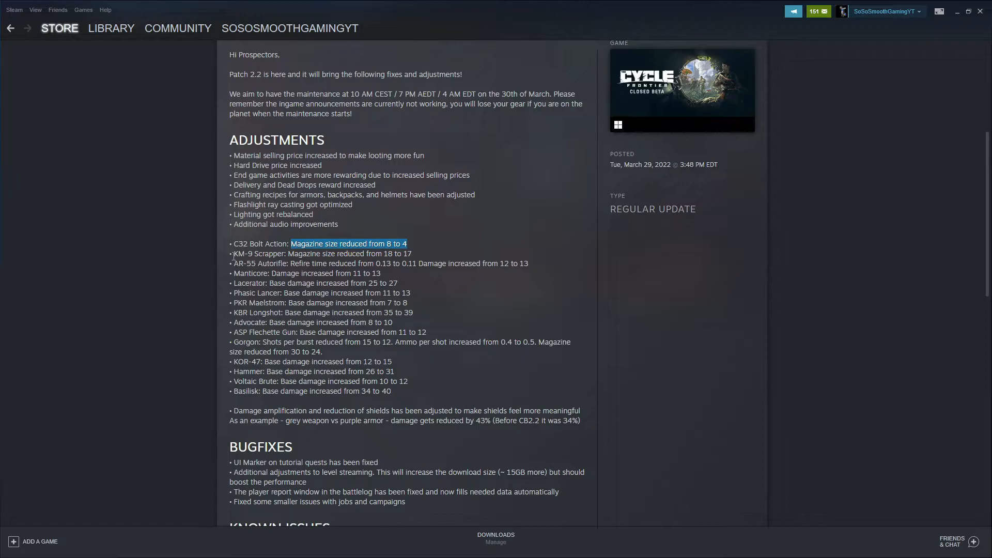
drag(232, 255, 304, 255)
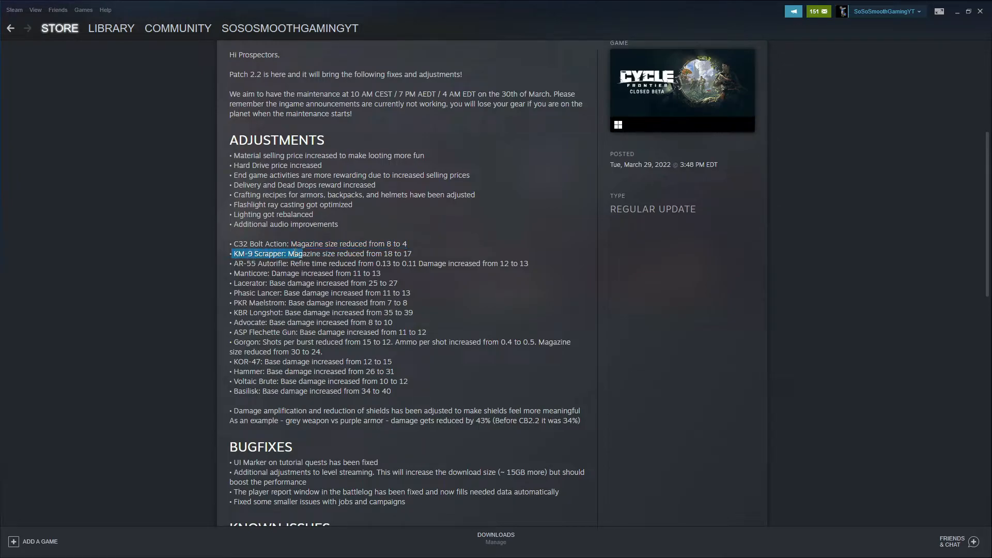
click(301, 256)
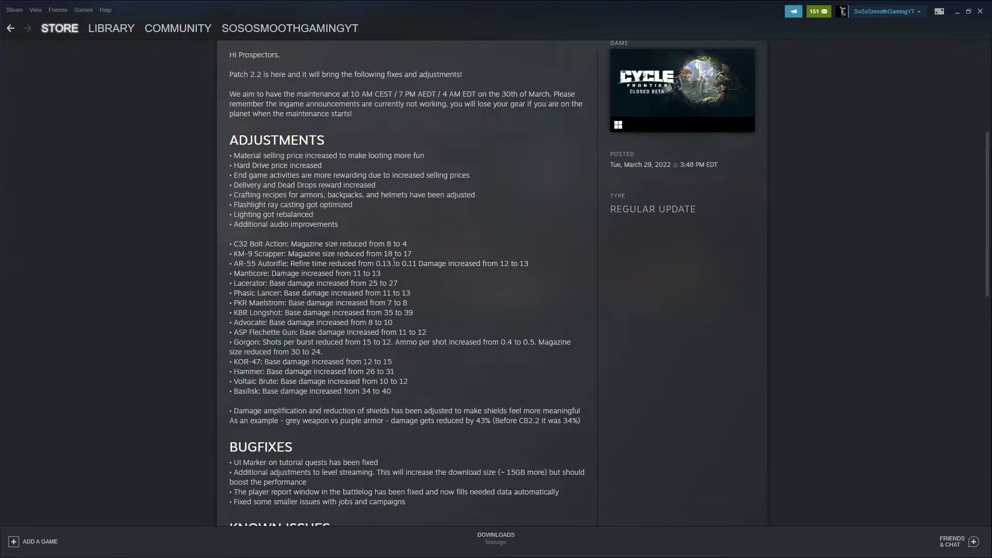
Step: Highlight the KM-9 magazine size reduction and the AR-55 Autorifle refire and damage change
drag(411, 254, 289, 253)
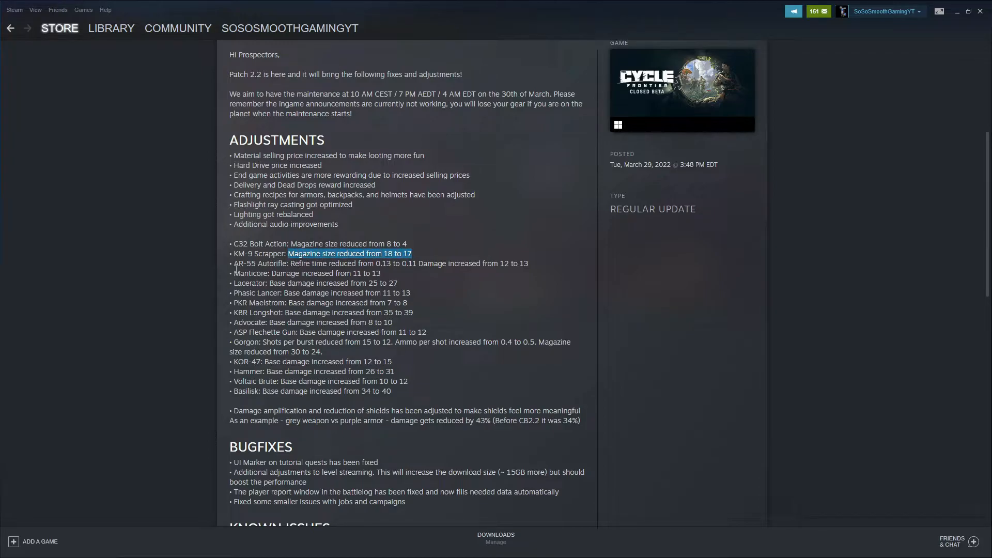
drag(233, 264, 530, 265)
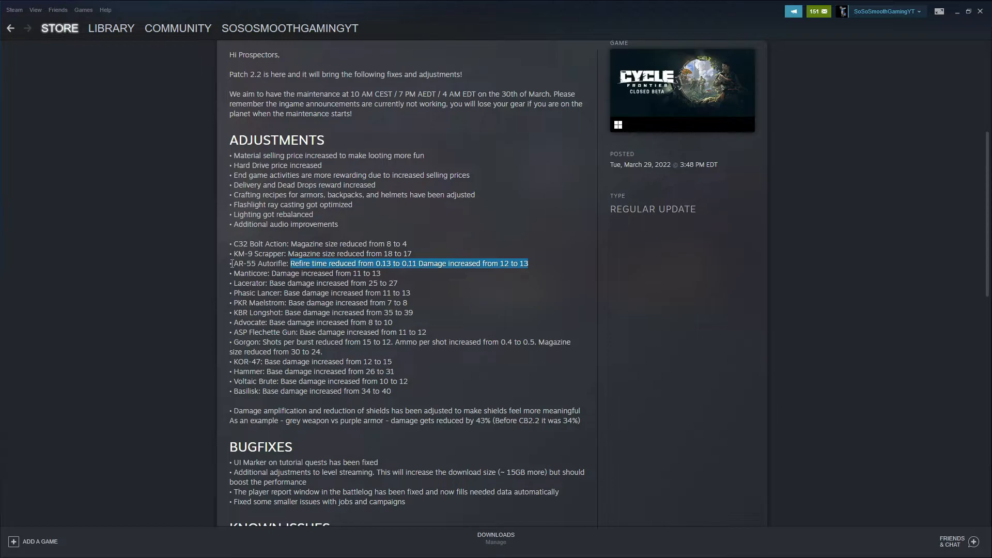
Step: Highlight the Manticore, Lacerator and Phasic Lancer damage changes in turn
drag(231, 274, 380, 274)
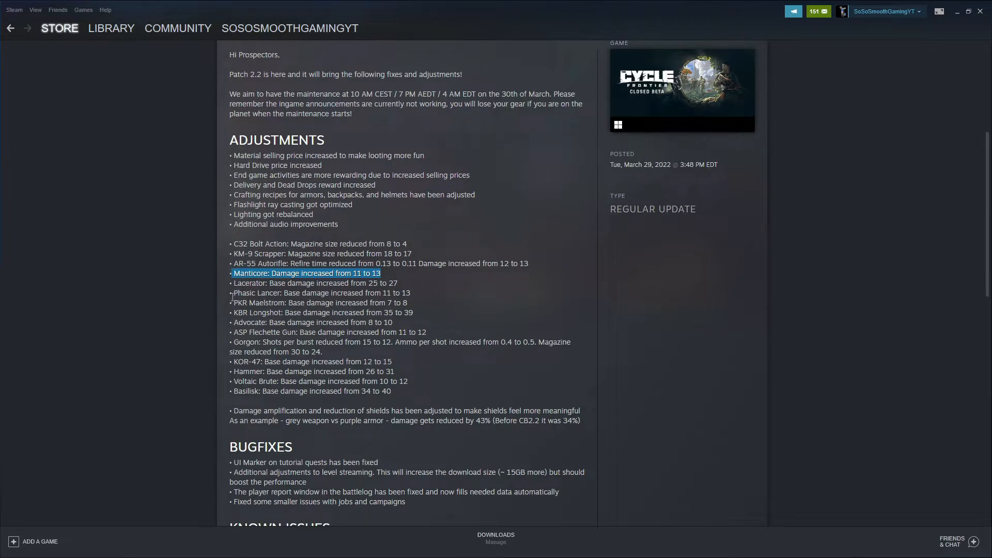
drag(234, 283, 398, 283)
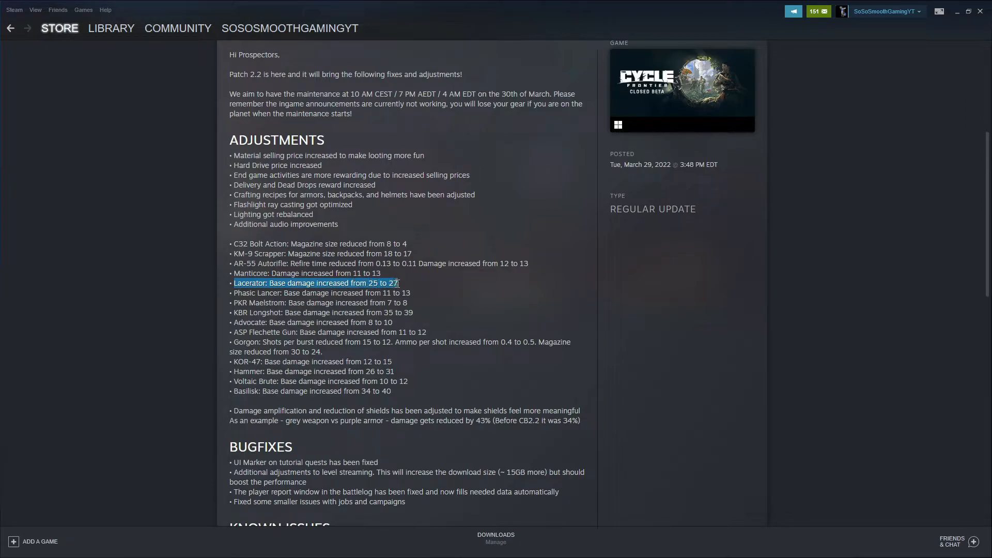
drag(236, 294, 411, 295)
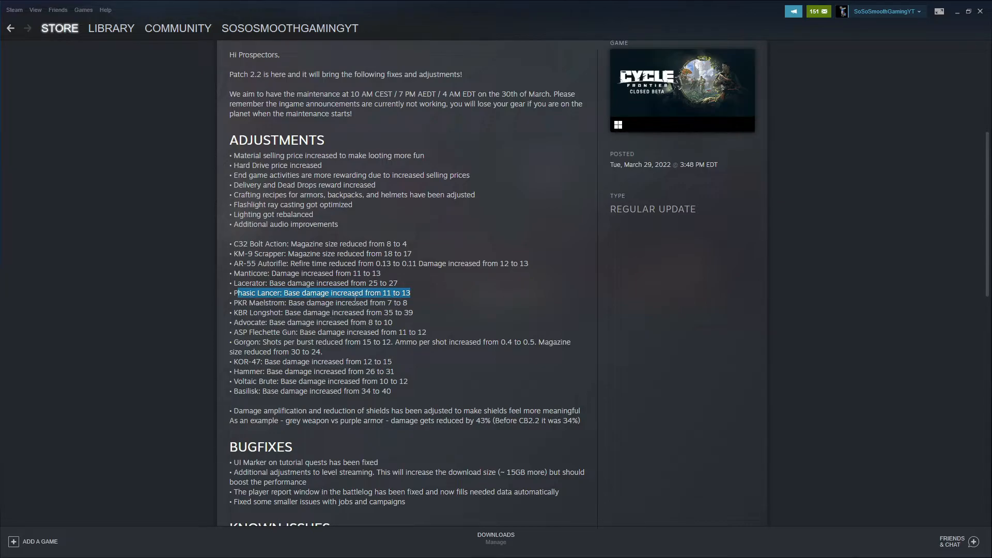
click(234, 293)
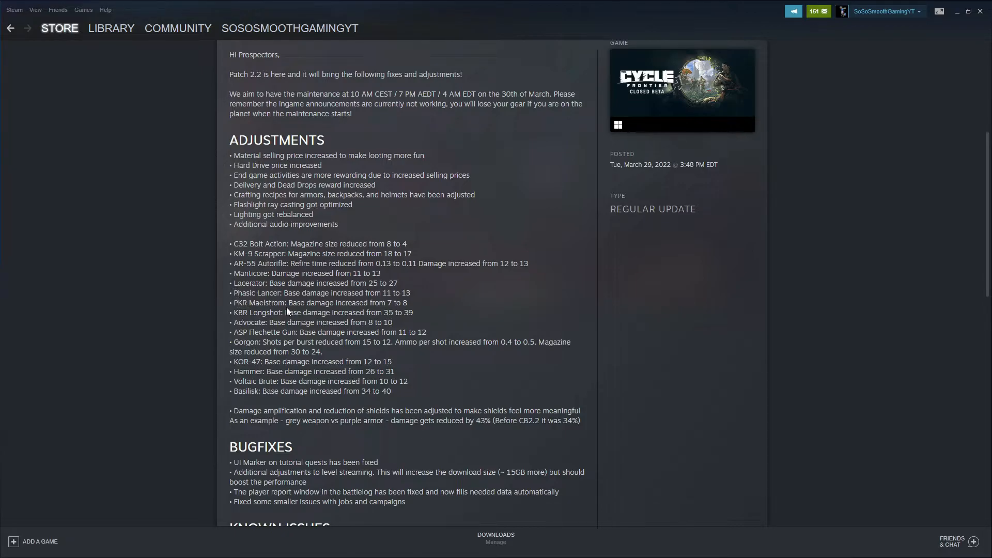
Step: Highlight the PKR Maelstrom damage change and the KBR Longshot damage line
drag(288, 303, 409, 311)
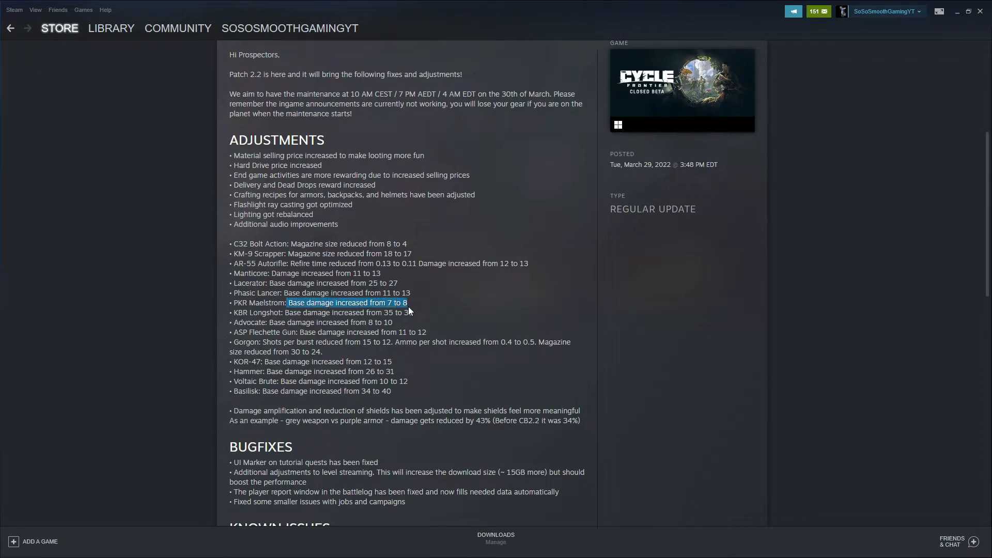
drag(249, 303, 287, 304)
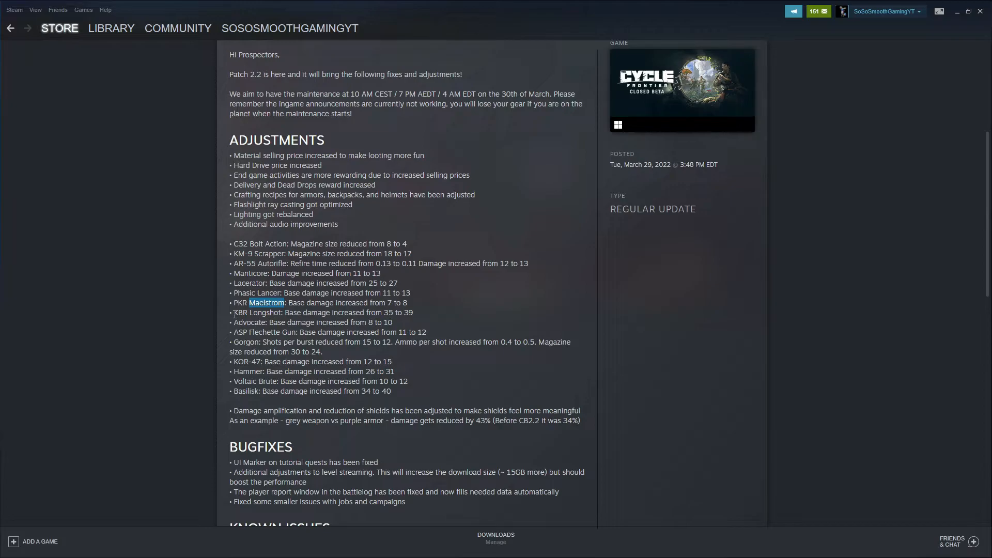
drag(234, 312, 414, 313)
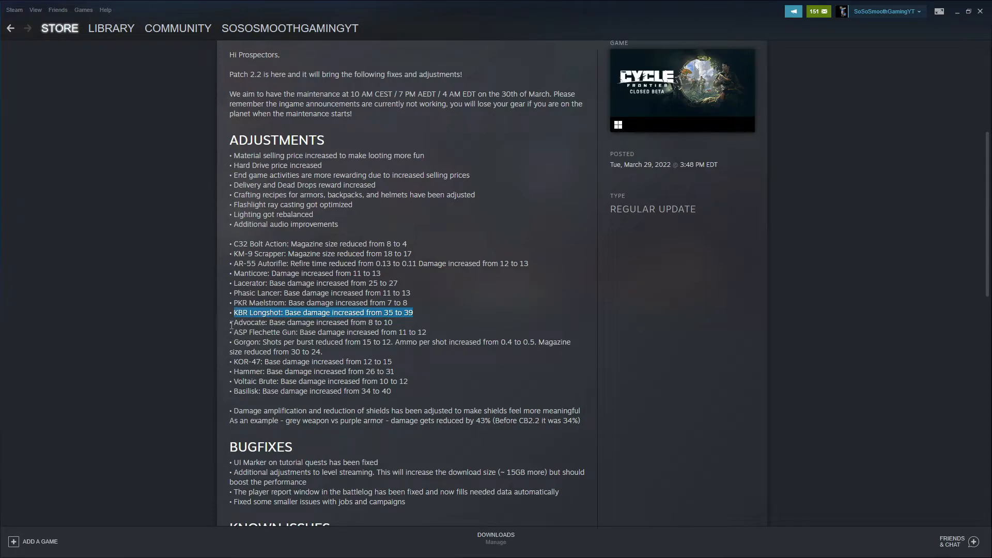
Step: Highlight the Advocate and ASP Flechette Gun damage lines, then the Gorgon shots, ammo and magazine line
drag(235, 322, 394, 323)
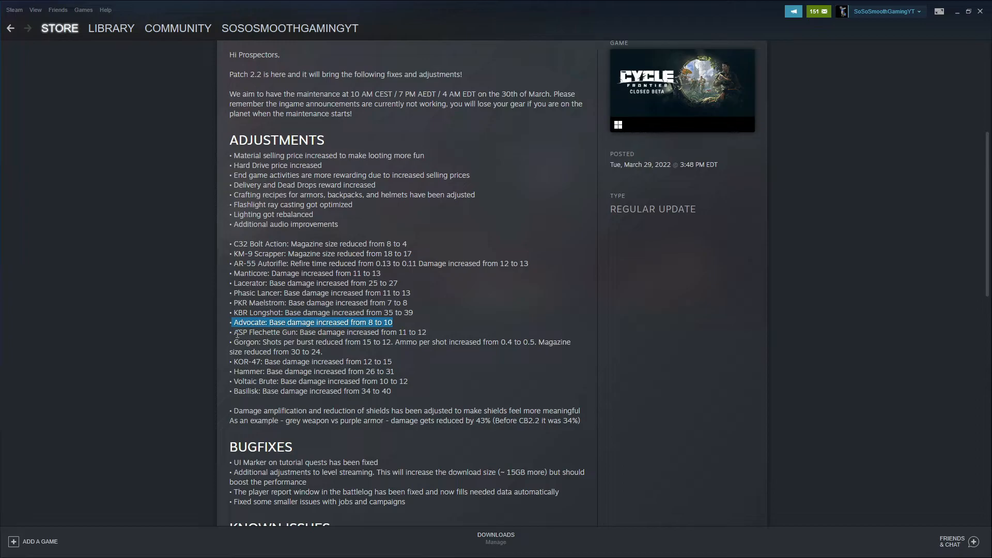
drag(235, 332, 427, 332)
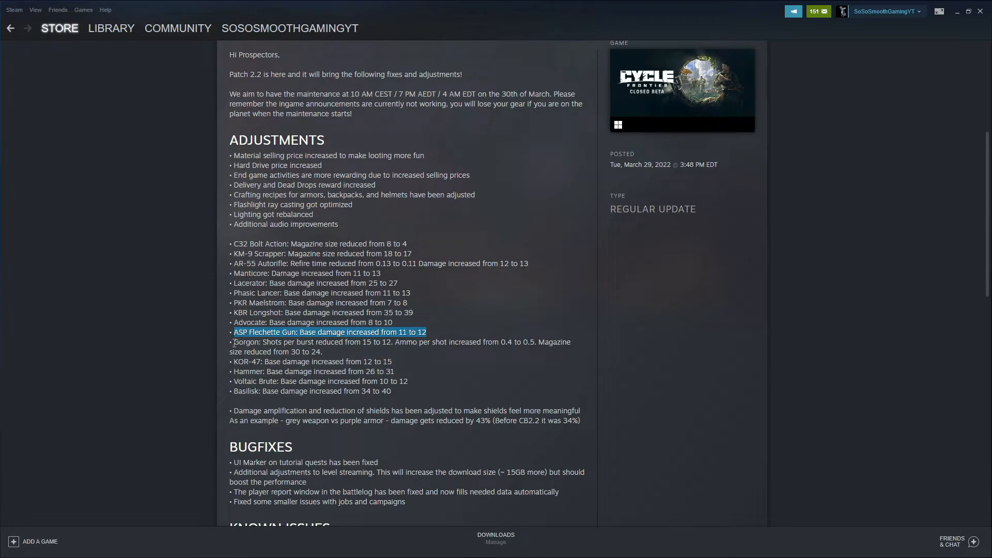
drag(235, 341, 551, 353)
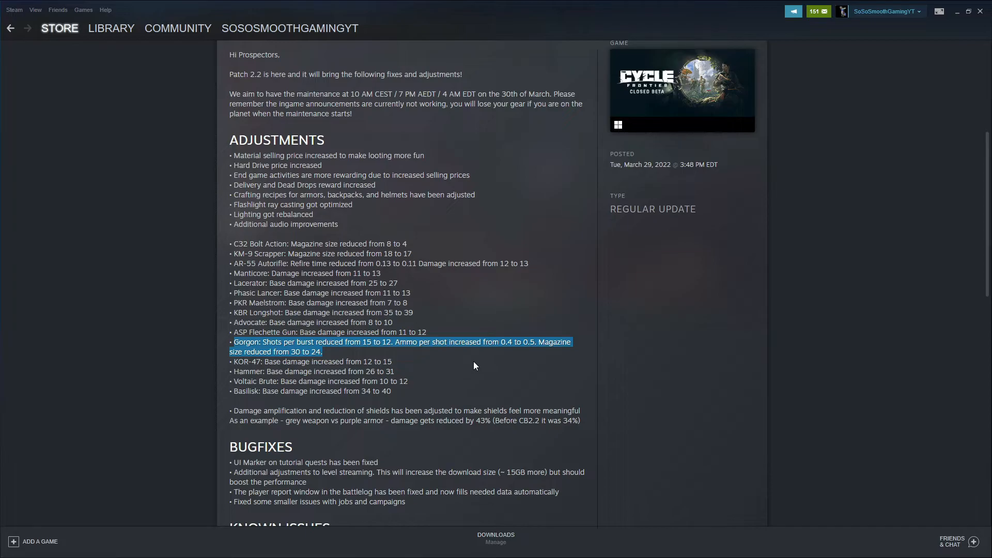
scroll(475, 367, down, 1)
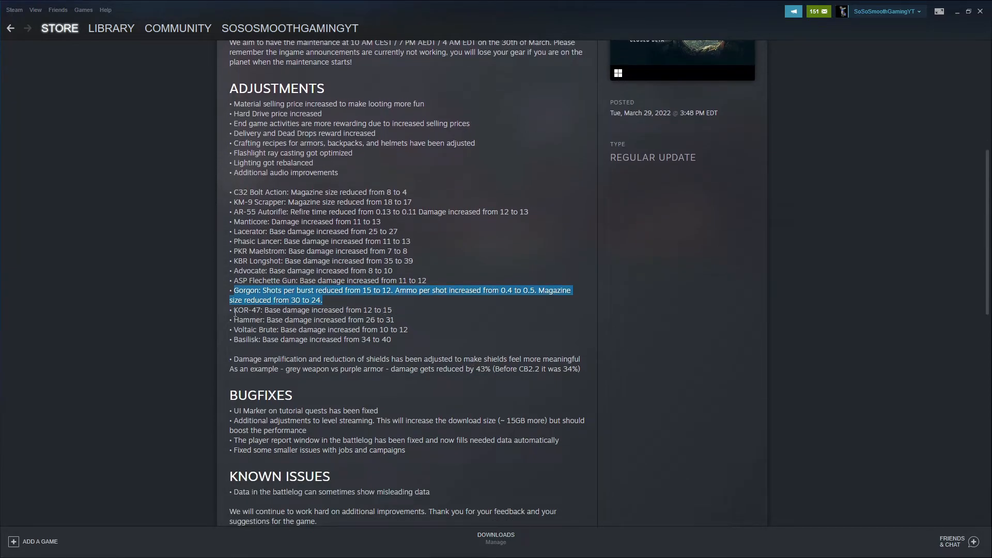
Step: Highlight the KOR-47, Hammer and Voltaic Brute damage lines one after another
drag(232, 310, 372, 310)
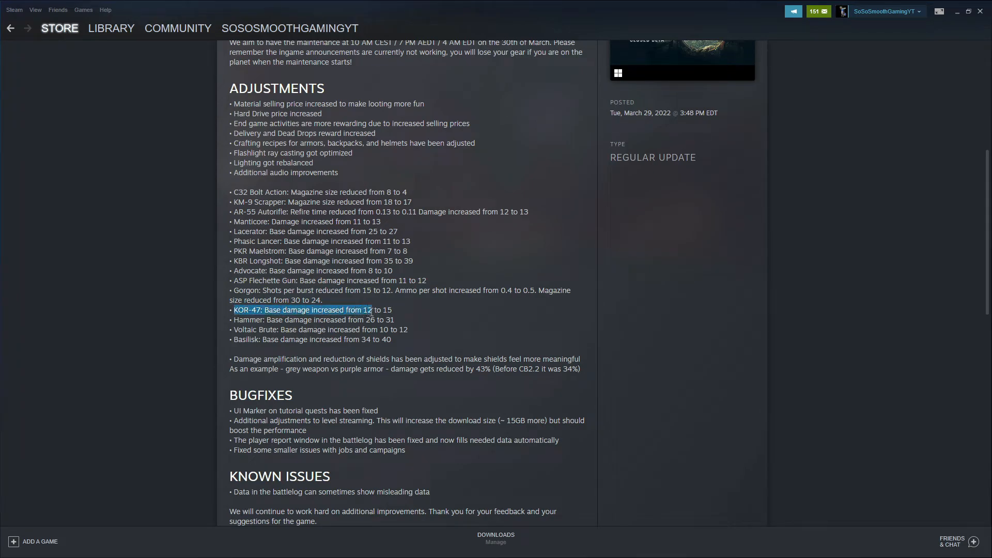
drag(372, 311, 385, 310)
drag(236, 320, 396, 319)
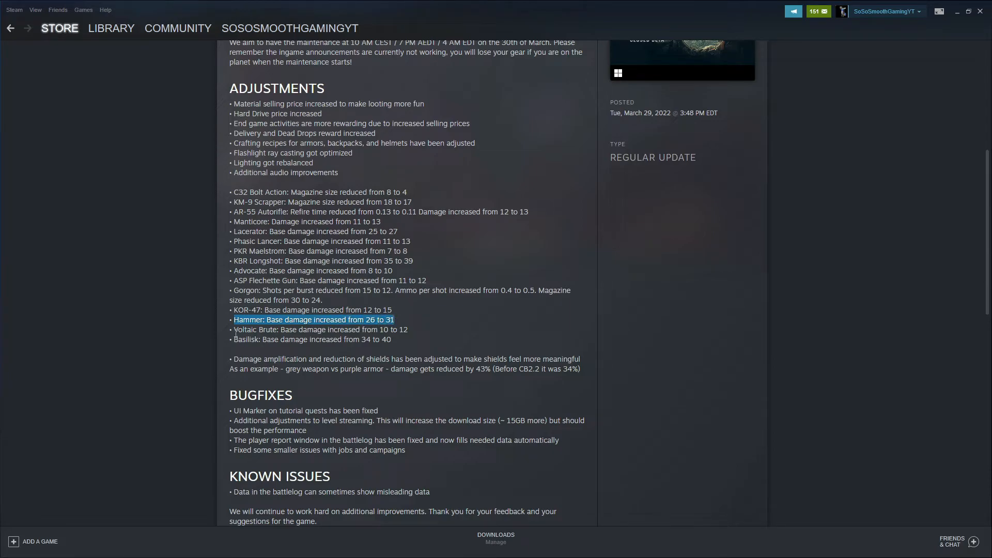
drag(235, 330, 408, 331)
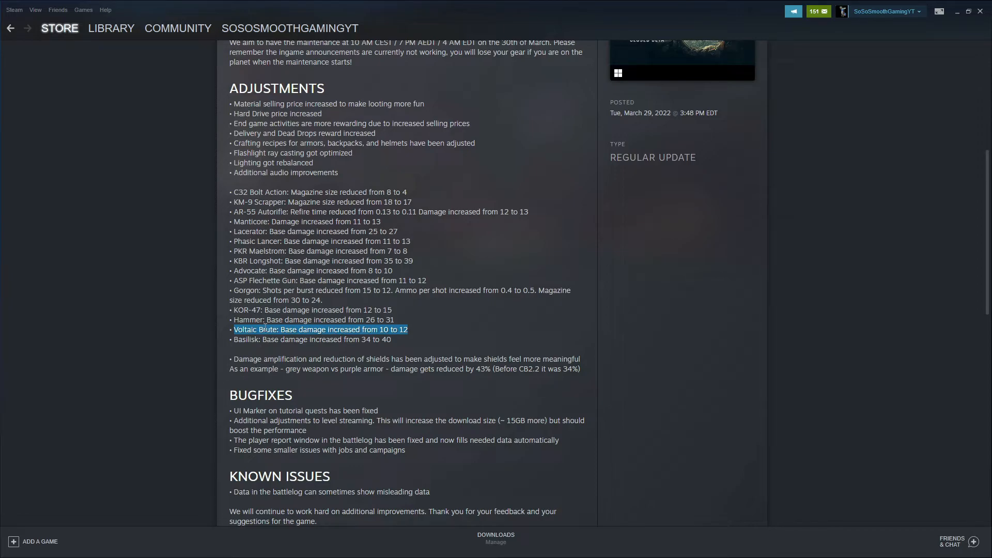
Step: Highlight the Basilisk damage 34 to 40 line, then clear the selection
click(238, 341)
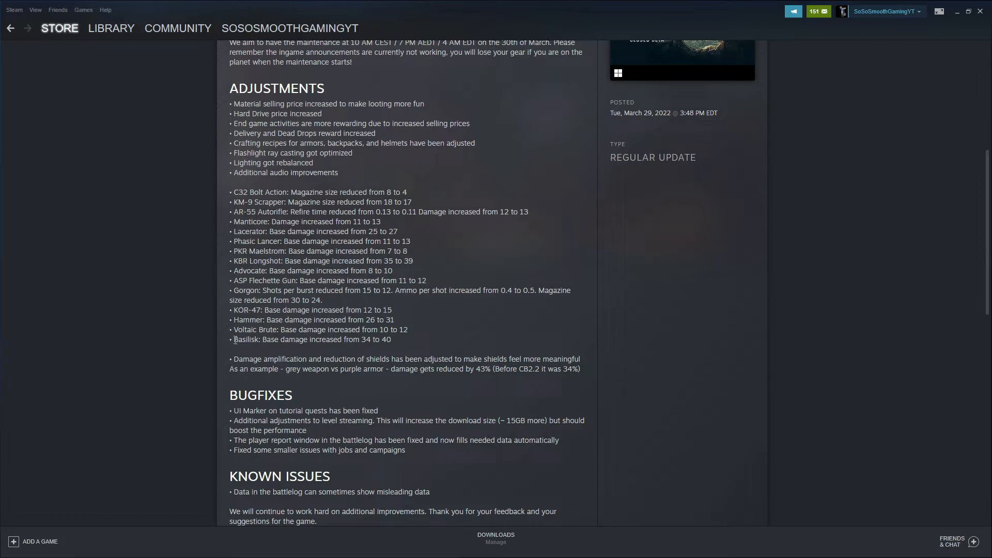
drag(235, 342, 293, 342)
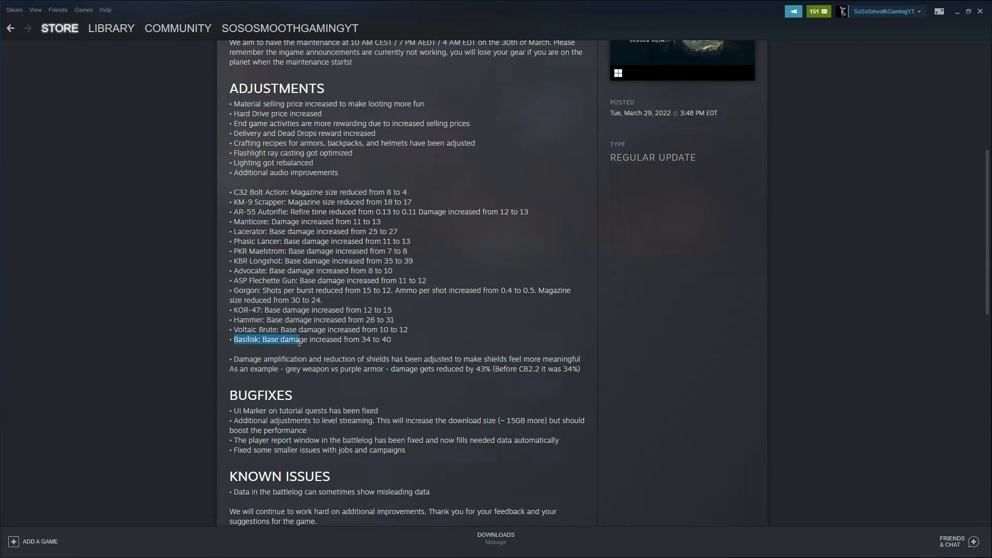
drag(292, 342, 392, 343)
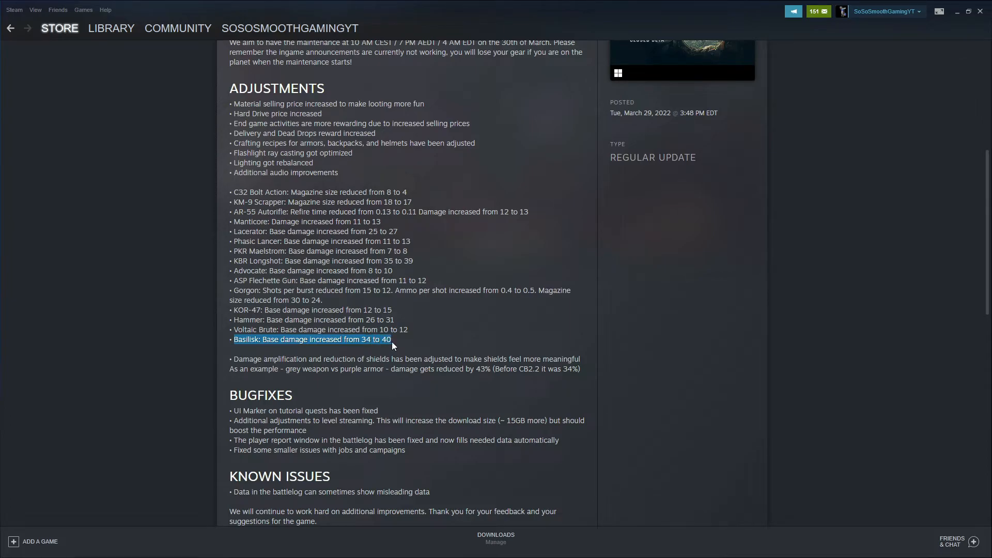
click(409, 343)
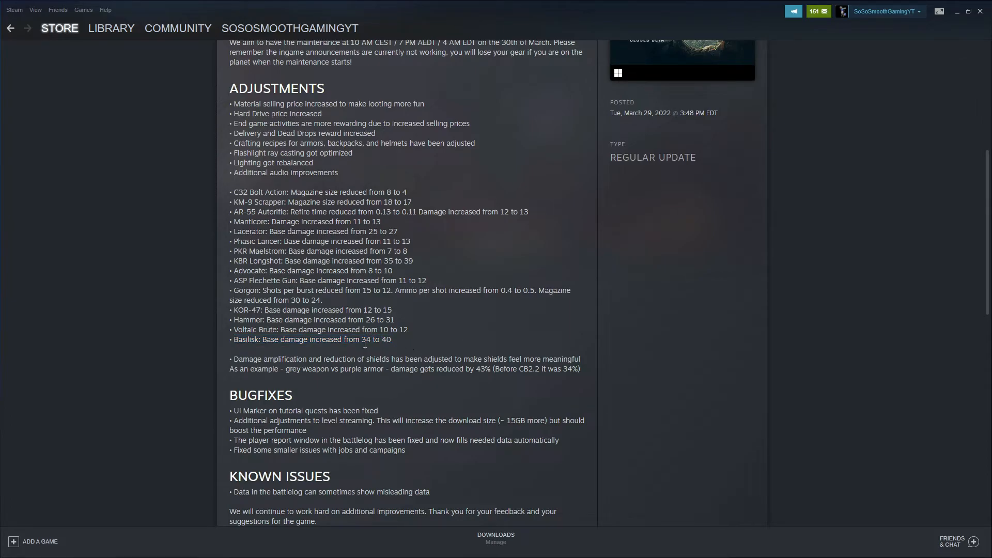
scroll(355, 340, up, 3)
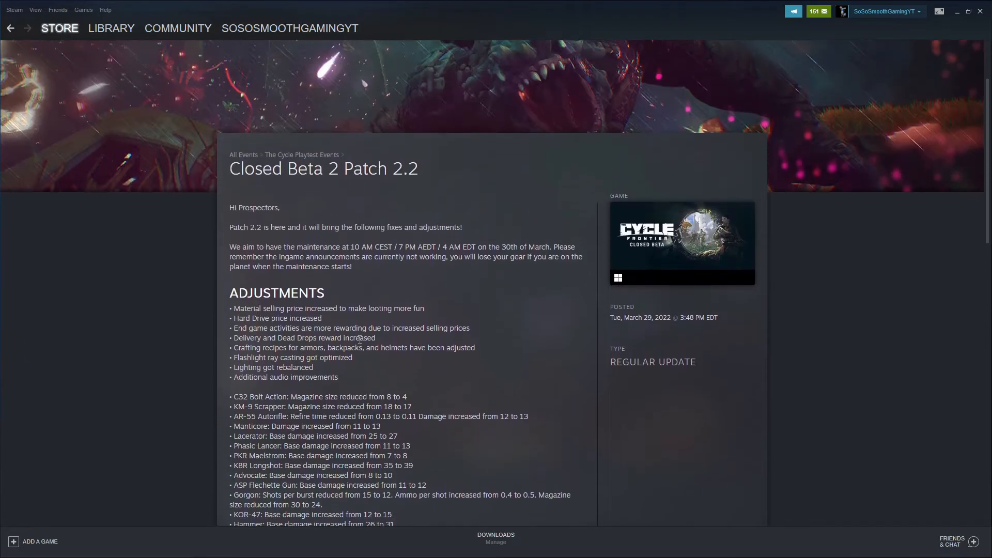
scroll(356, 341, down, 2)
scroll(355, 340, down, 2)
scroll(356, 340, down, 2)
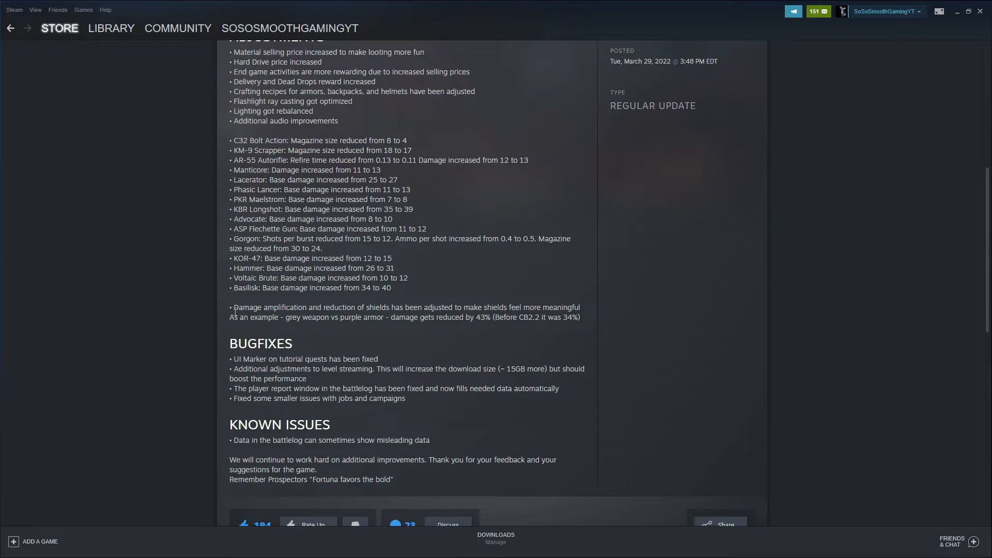
Step: Highlight the shield damage amplification paragraph, then clear the selection
drag(235, 307, 581, 318)
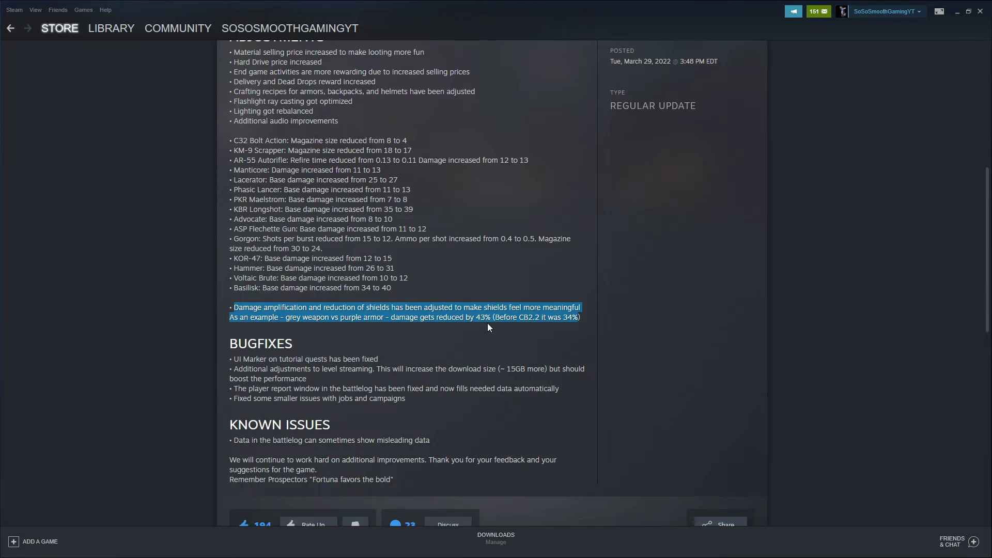
click(482, 318)
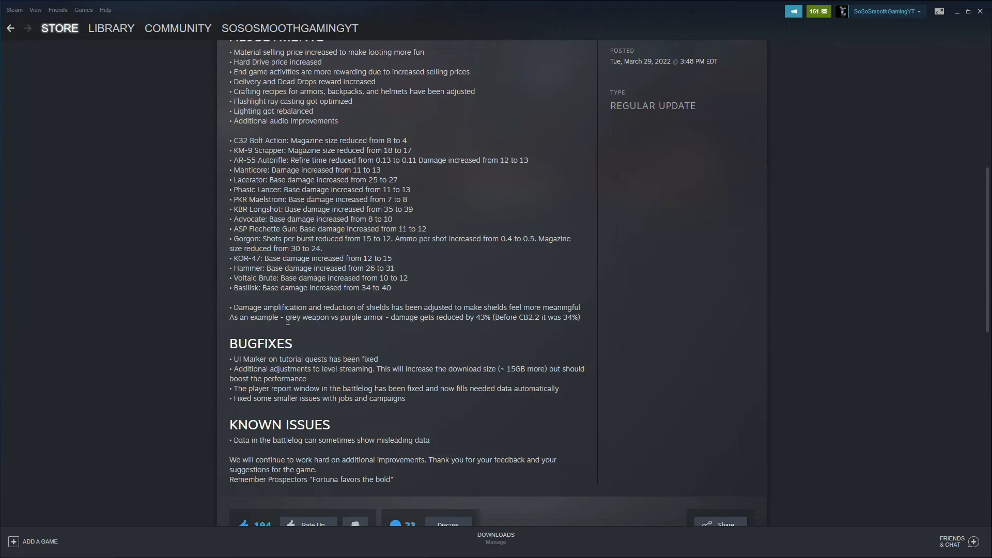
scroll(302, 314, down, 2)
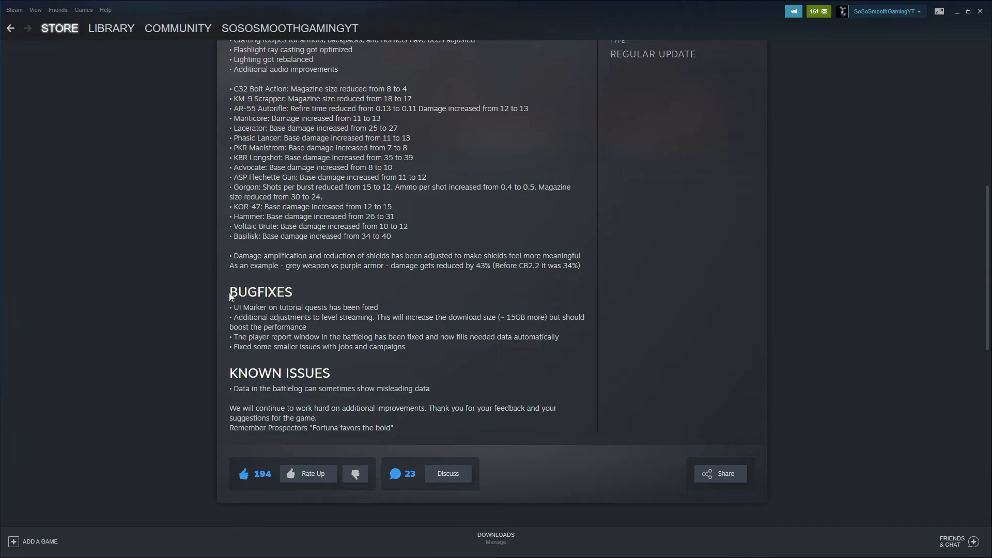
Step: Highlight the BUGFIXES heading, the tutorial quest UI Marker fix and the level streaming line
drag(229, 292, 289, 297)
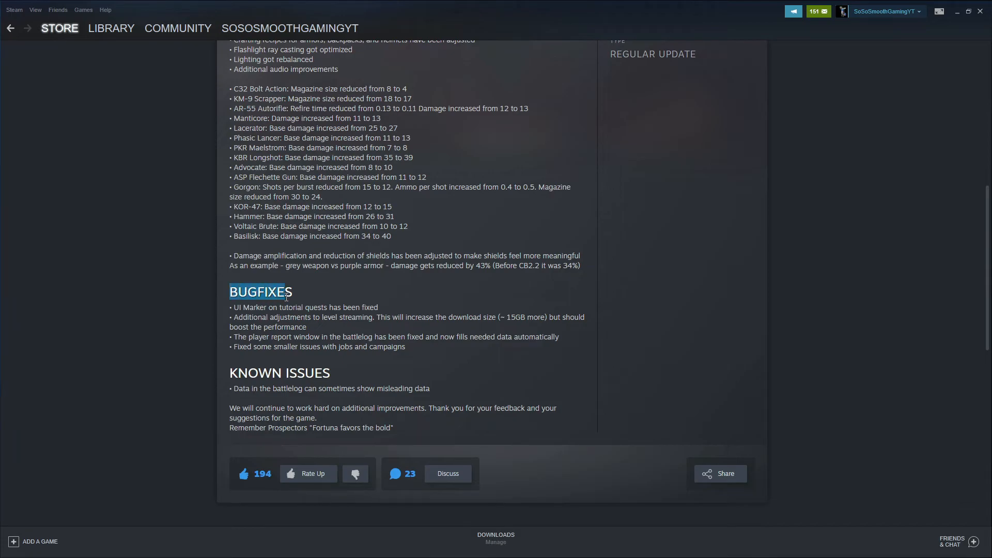
drag(234, 308, 377, 310)
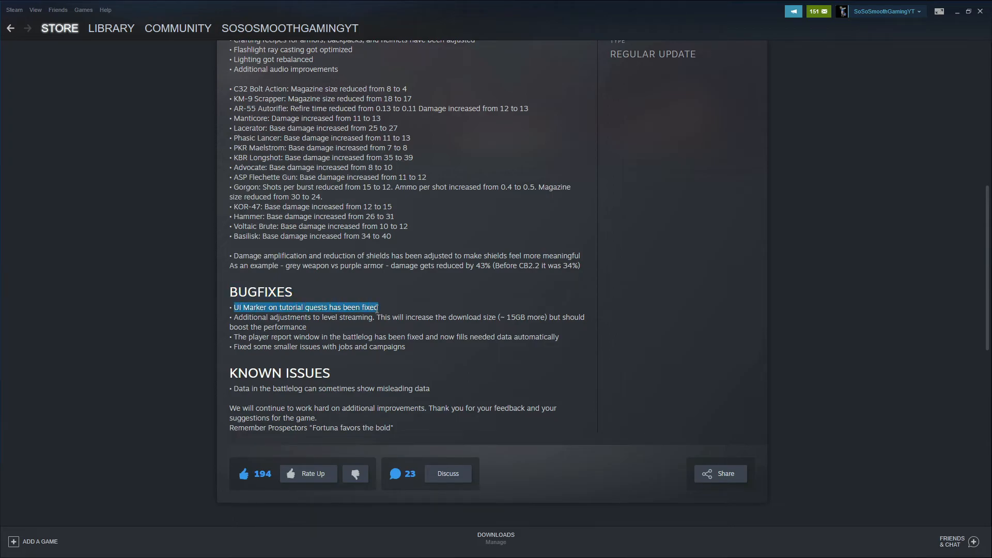
drag(237, 319, 441, 322)
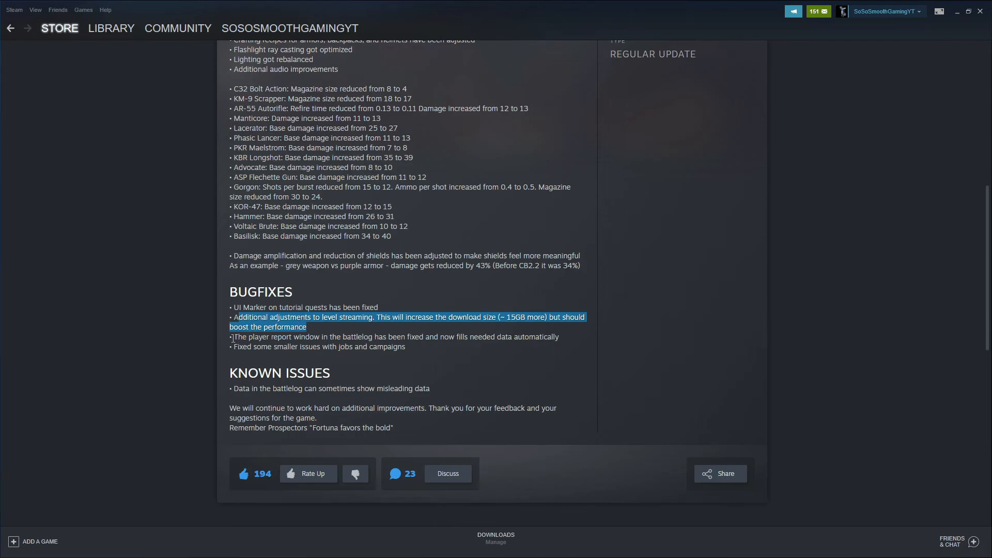
Step: Highlight the battlelog player report window fix and the jobs and campaigns fix, then clear the selection
drag(231, 337, 558, 337)
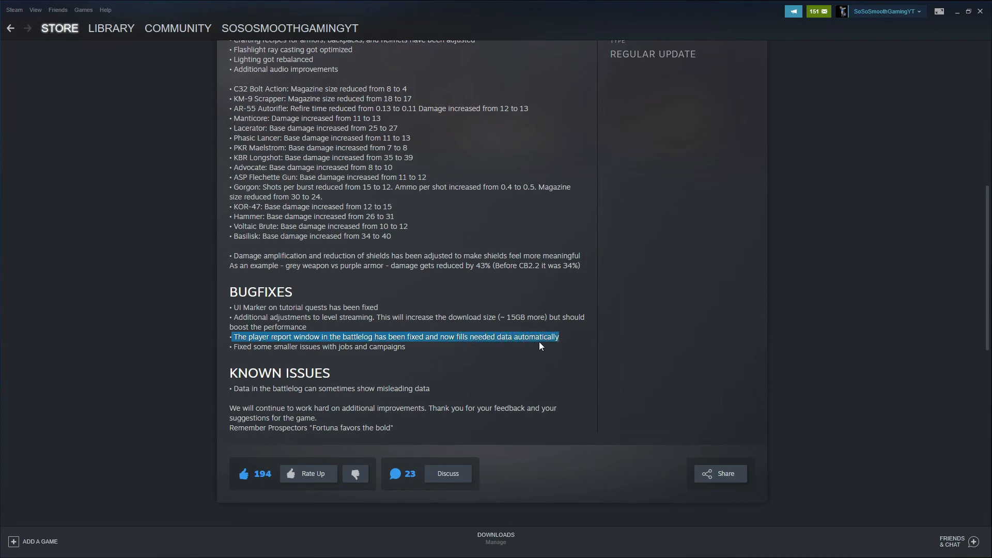
click(419, 347)
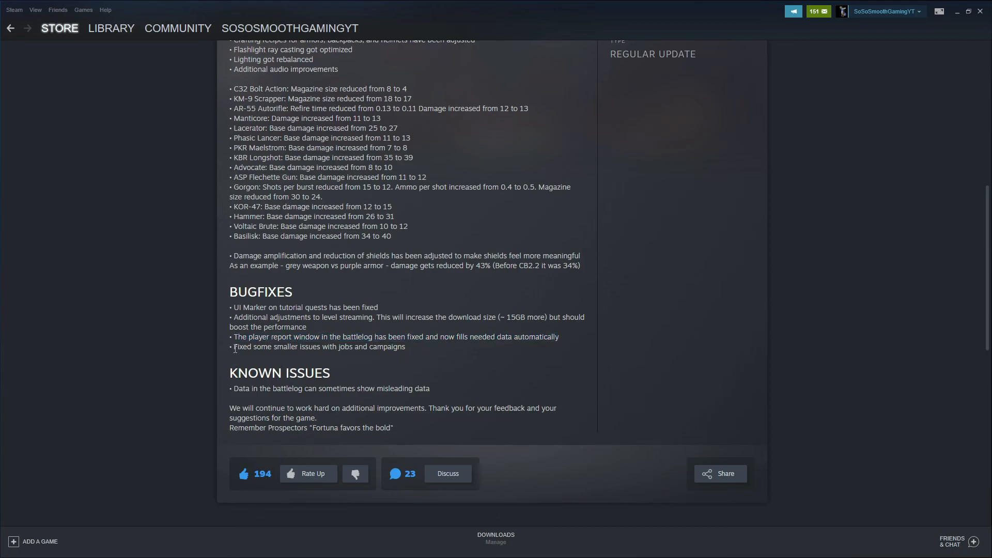
drag(235, 346, 405, 347)
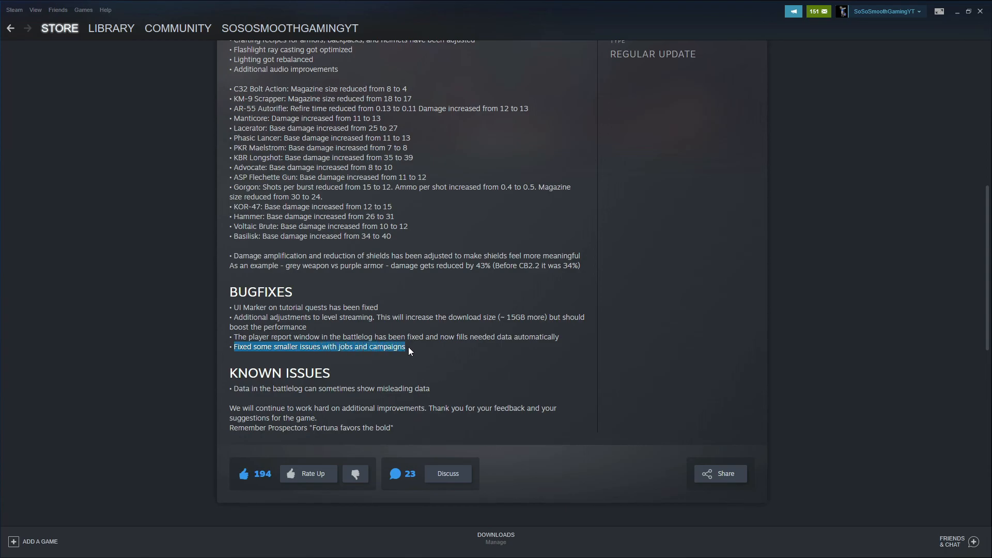
click(428, 367)
scroll(464, 401, up, 1)
scroll(464, 401, up, 1)
scroll(461, 406, up, 2)
scroll(462, 406, up, 3)
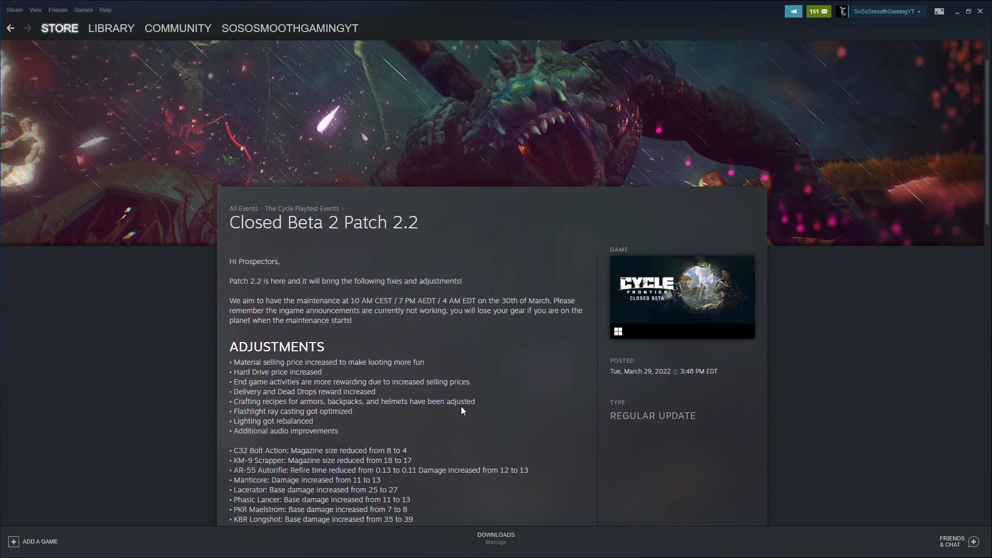